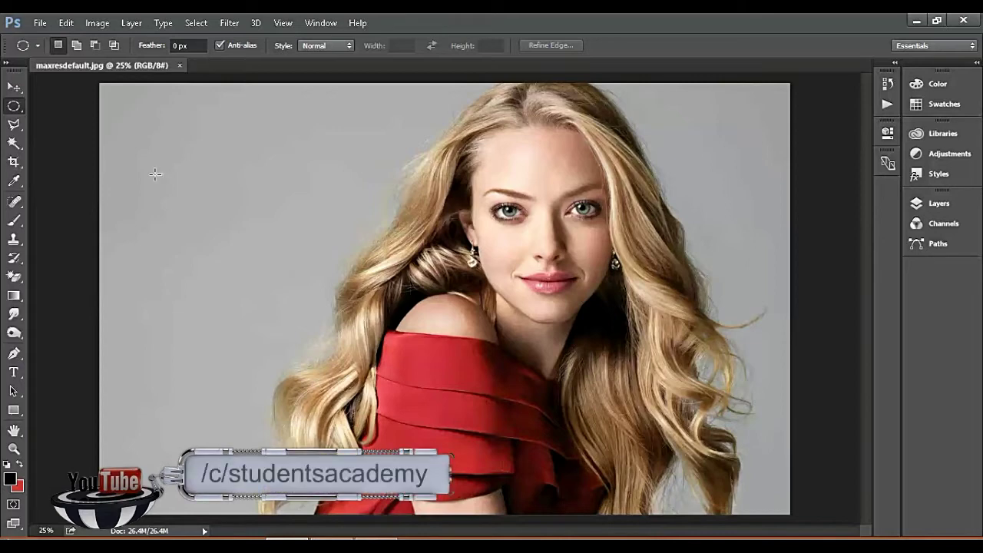
With the Crop tool, position the woman's head and shoulders inside the 1.35 × 1.75 in, 300 ppi crop box.
{"action": "left_click", "coordinate": [14, 164]}
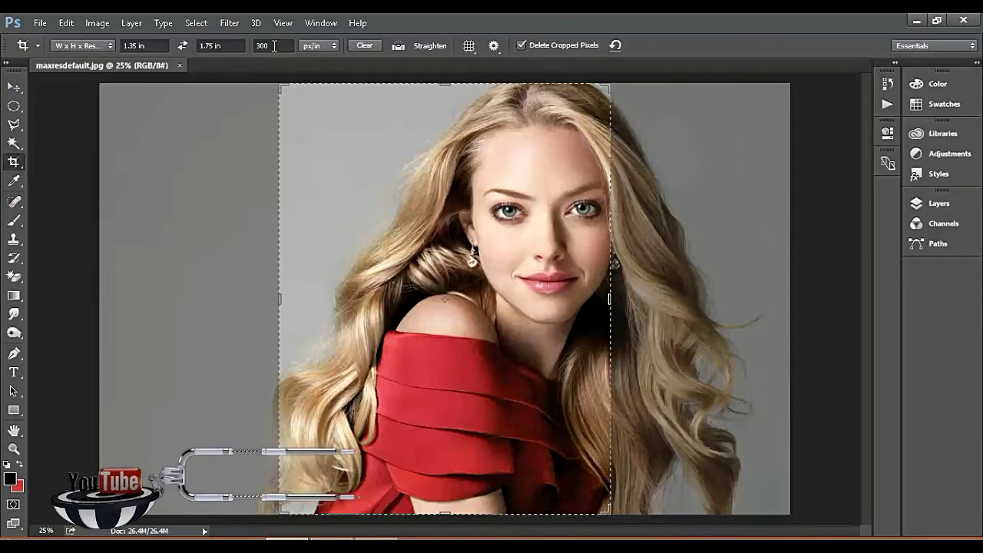
{"action": "mouse_move", "coordinate": [489, 245]}
{"action": "left_mouse_down"}
{"action": "mouse_move", "coordinate": [484, 263]}
{"action": "mouse_move", "coordinate": [364, 270]}
{"action": "left_mouse_up"}
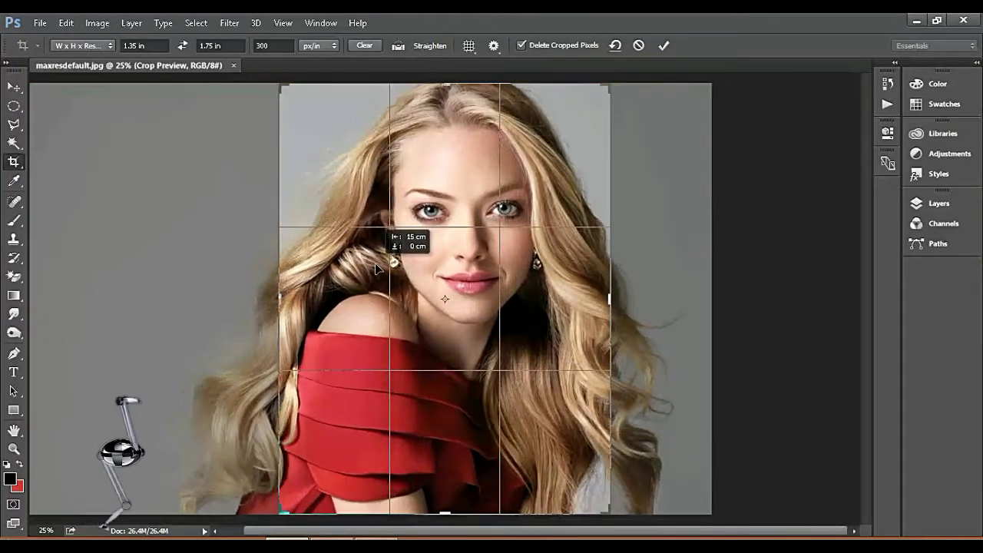
{"action": "left_click_drag", "start_coordinate": [363, 265], "coordinate": [378, 258]}
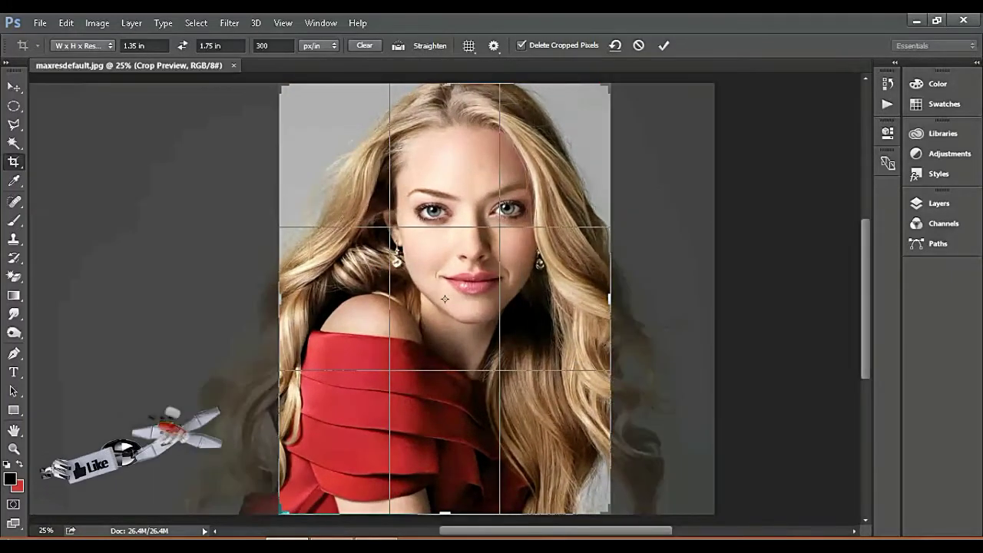
{"action": "left_click_drag", "start_coordinate": [608, 511], "coordinate": [578, 472]}
{"action": "left_click_drag", "start_coordinate": [528, 430], "coordinate": [490, 430]}
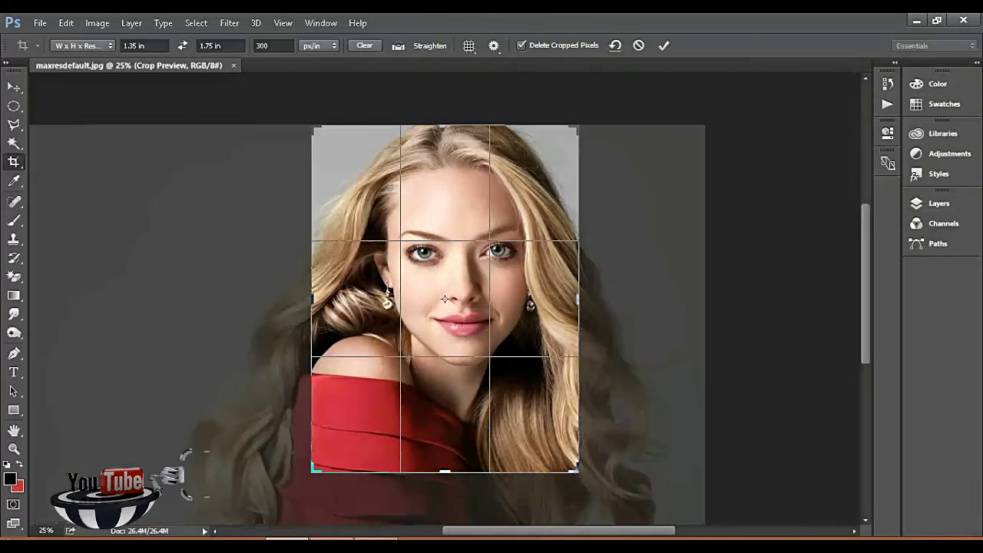
{"action": "left_click_drag", "start_coordinate": [492, 435], "coordinate": [488, 435]}
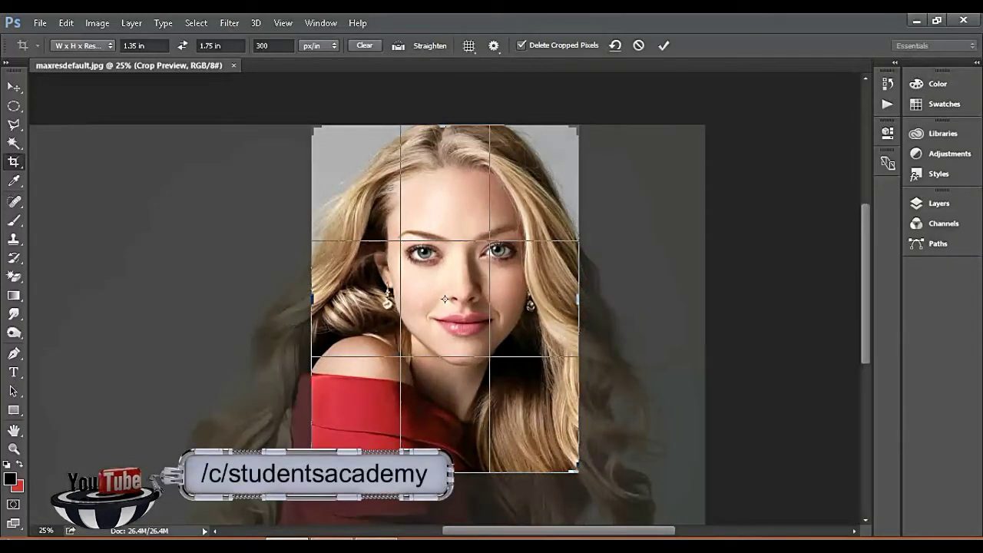
Commit the passport-size crop and zoom the cropped portrait to 100%.
{"action": "key", "text": "Return"}
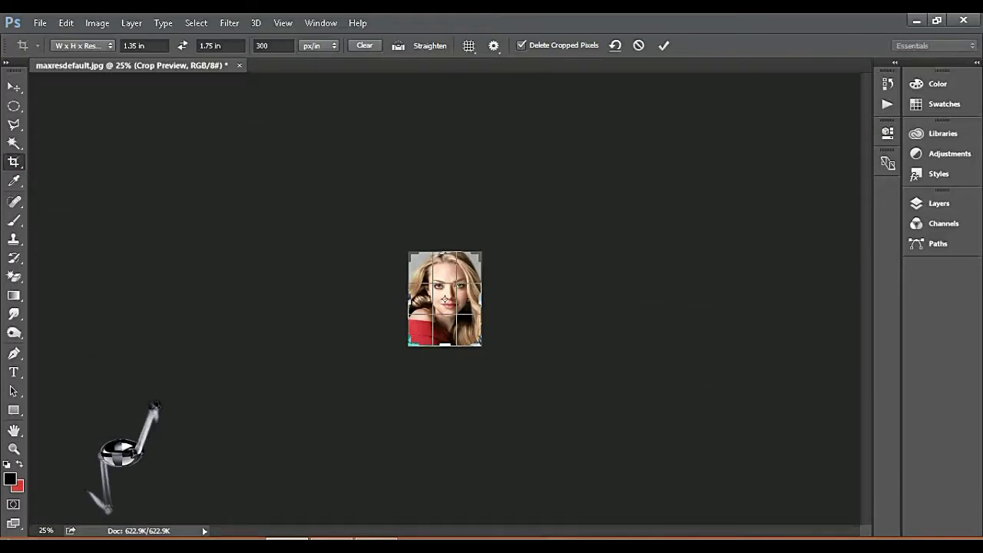
{"action": "key", "text": "Return"}
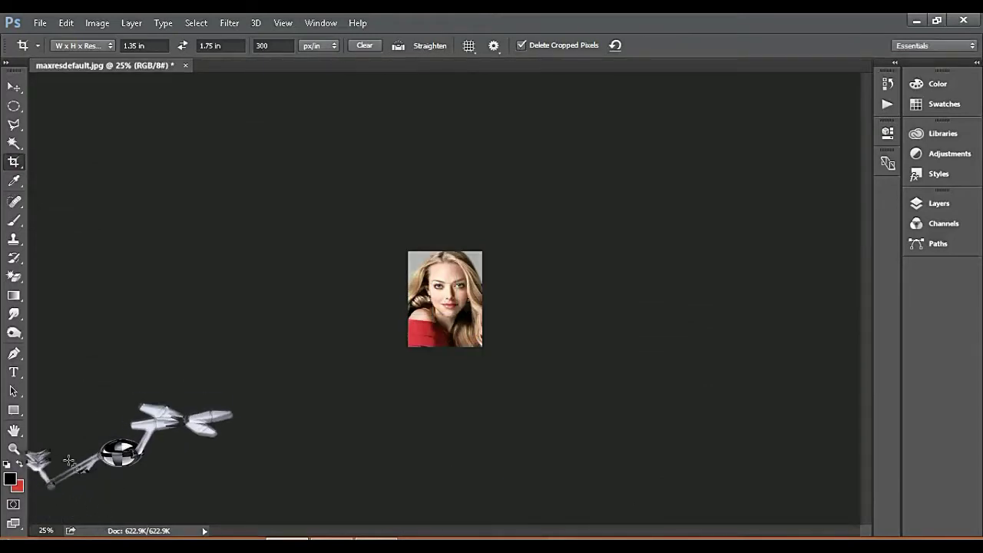
{"action": "key", "text": "z"}
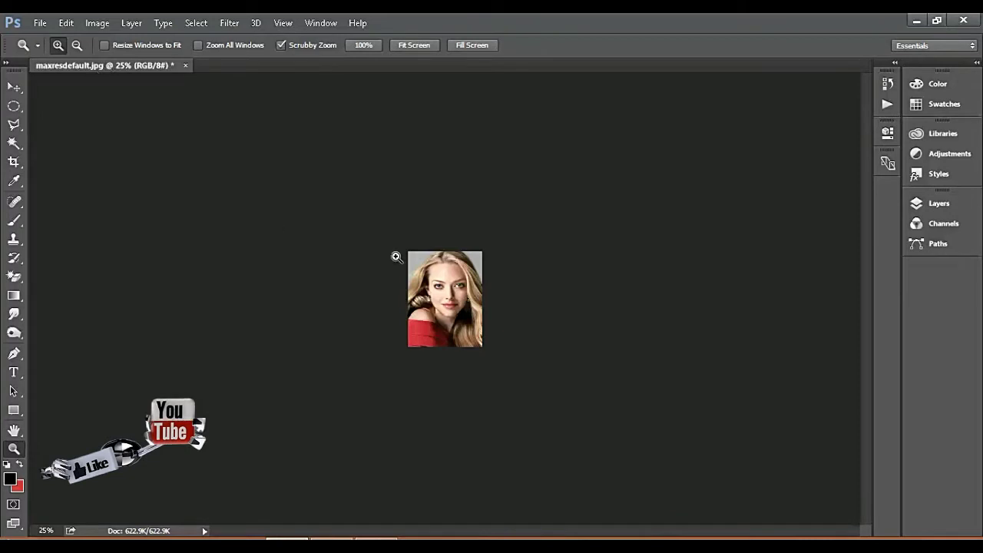
{"action": "left_click_drag", "start_coordinate": [397, 256], "coordinate": [478, 302]}
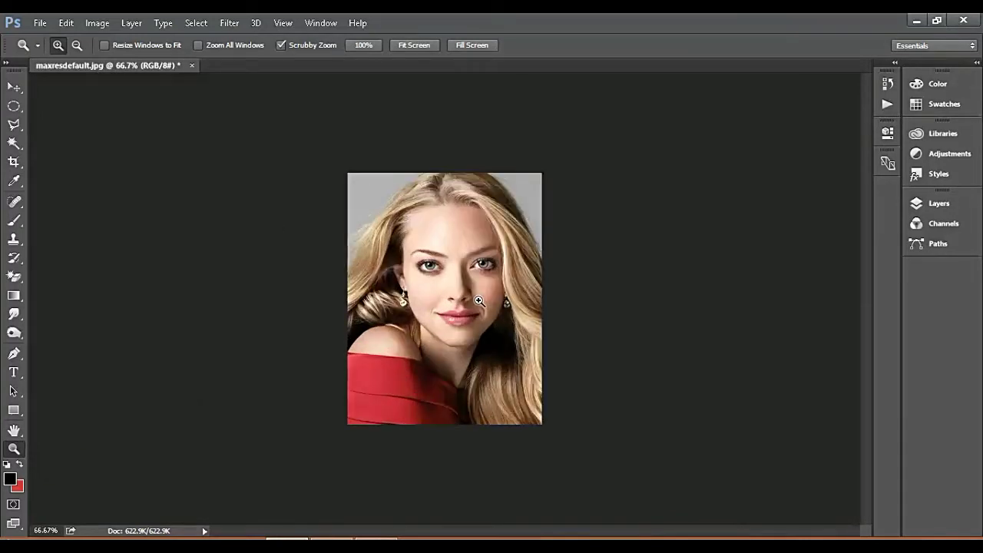
{"action": "left_click", "coordinate": [478, 300]}
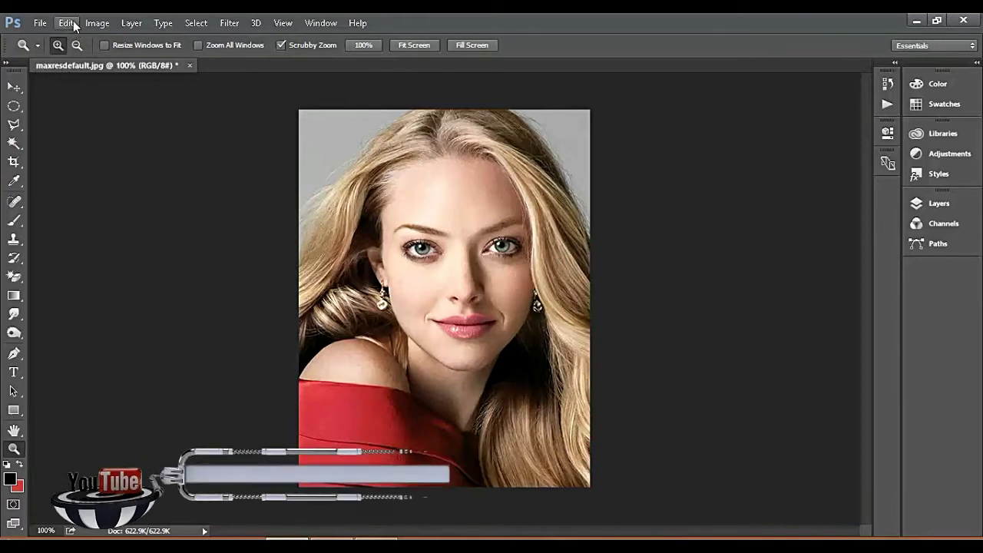
Select the entire portrait and stroke its edge with a 10 px black, centre-located border.
{"action": "left_click", "coordinate": [74, 24]}
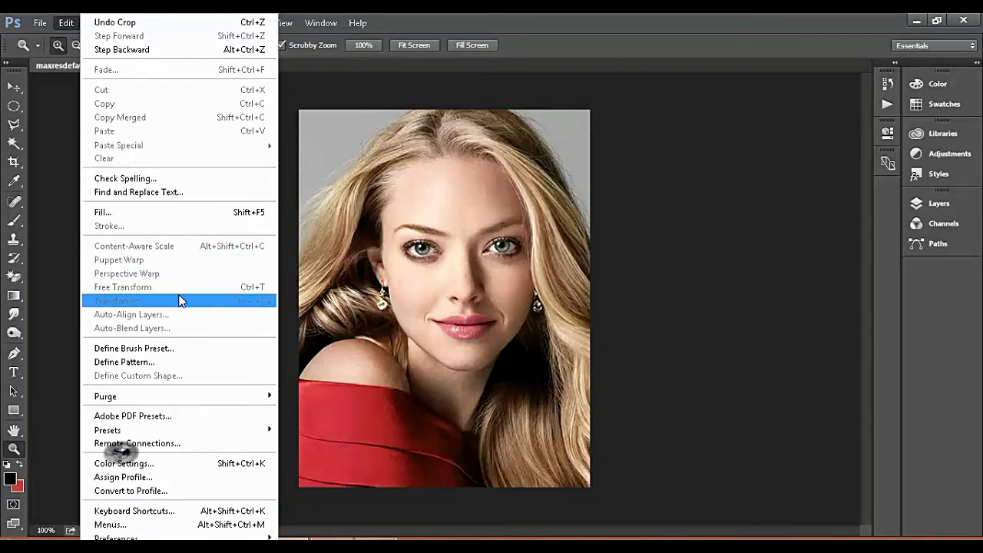
{"action": "left_click", "coordinate": [349, 220]}
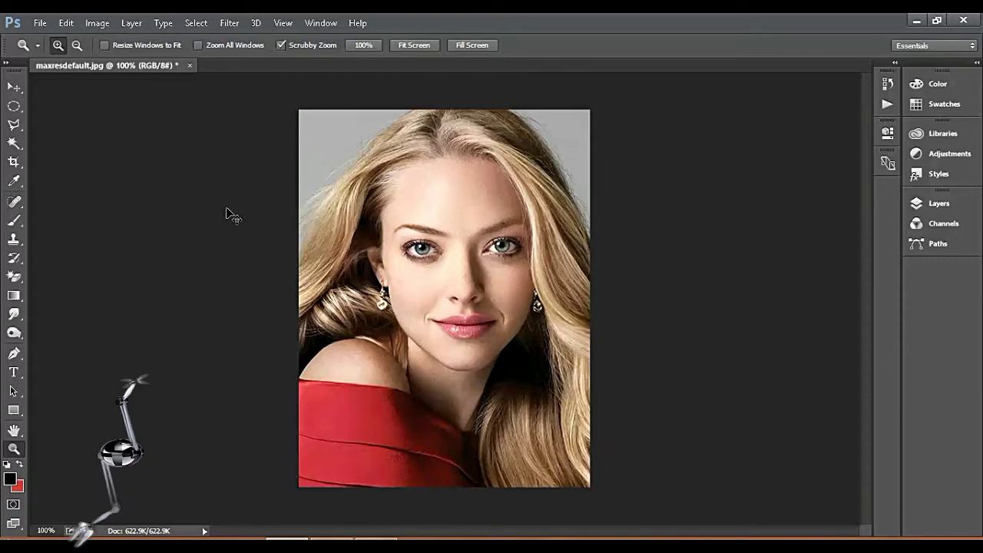
{"action": "key", "text": "ctrl+a"}
{"action": "left_click", "coordinate": [68, 24]}
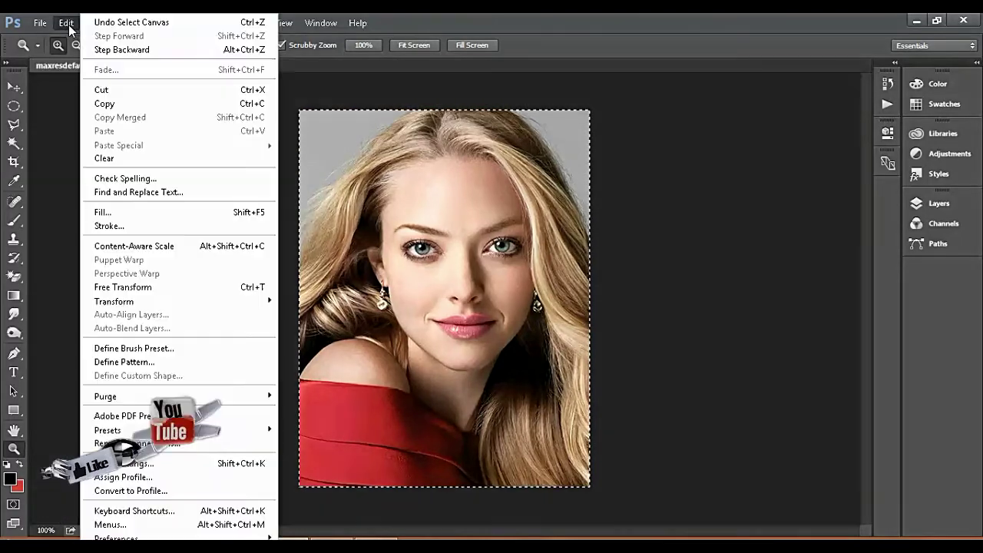
{"action": "left_click", "coordinate": [129, 226]}
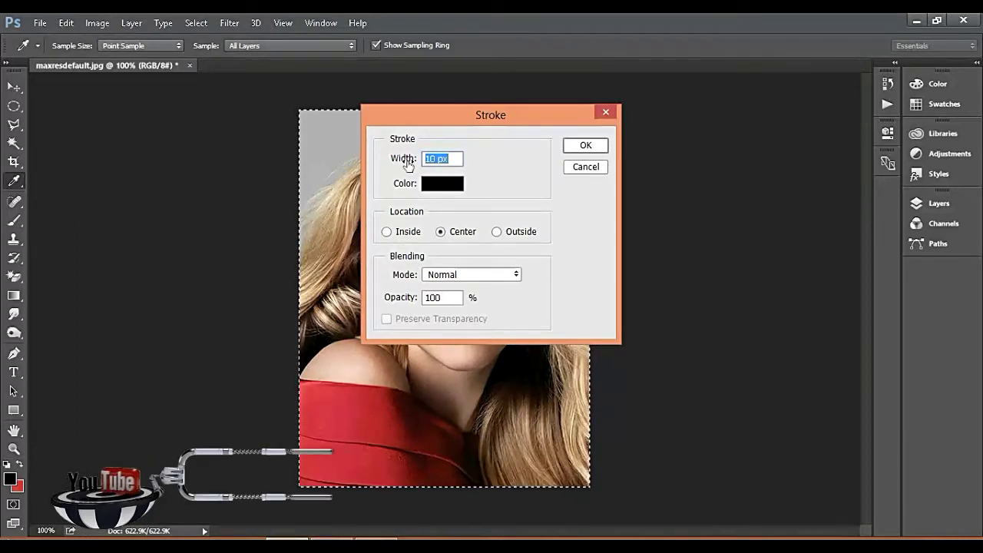
{"action": "left_click", "coordinate": [582, 146]}
{"action": "key", "text": "z"}
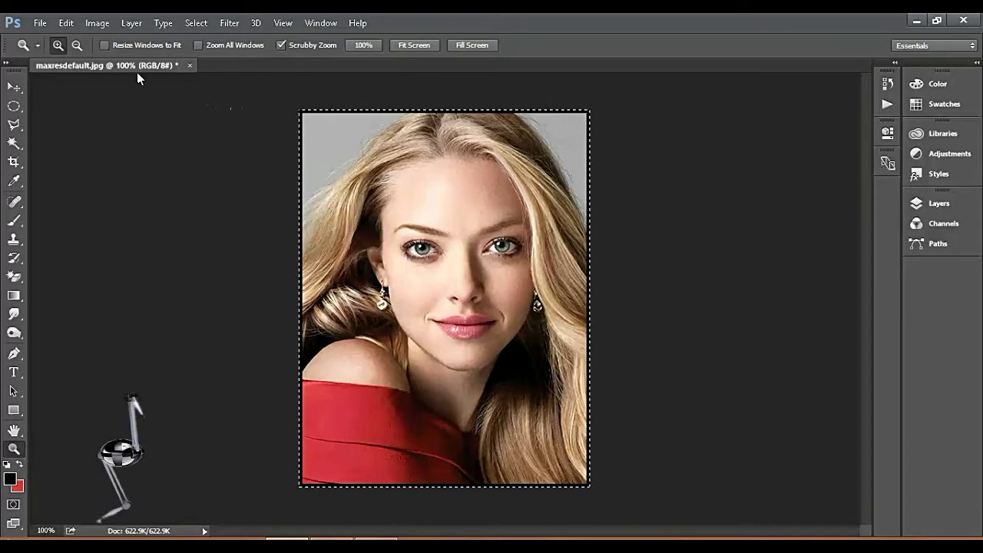
Re-stroke the portrait's edge using a bright red colour chosen in the Color Picker.
{"action": "left_click", "coordinate": [66, 23]}
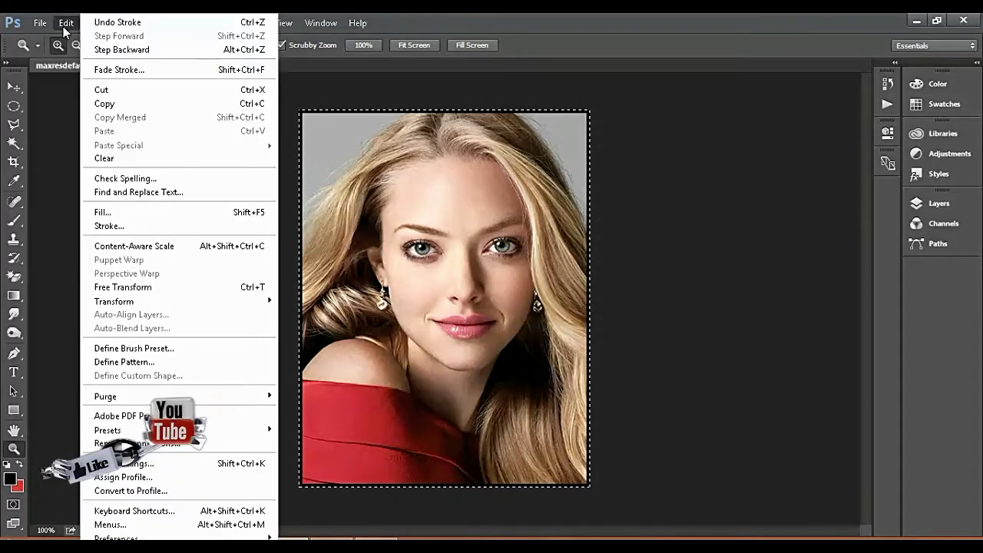
{"action": "left_click", "coordinate": [138, 225]}
{"action": "left_click", "coordinate": [444, 187]}
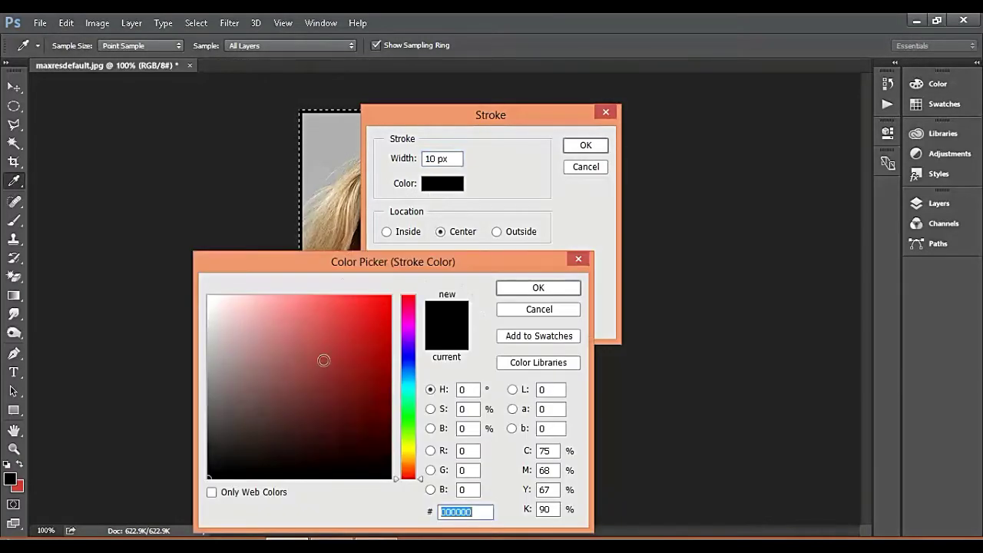
{"action": "mouse_move", "coordinate": [323, 360]}
{"action": "left_mouse_down"}
{"action": "mouse_move", "coordinate": [393, 306]}
{"action": "mouse_move", "coordinate": [388, 296]}
{"action": "left_mouse_up"}
{"action": "left_click", "coordinate": [539, 287]}
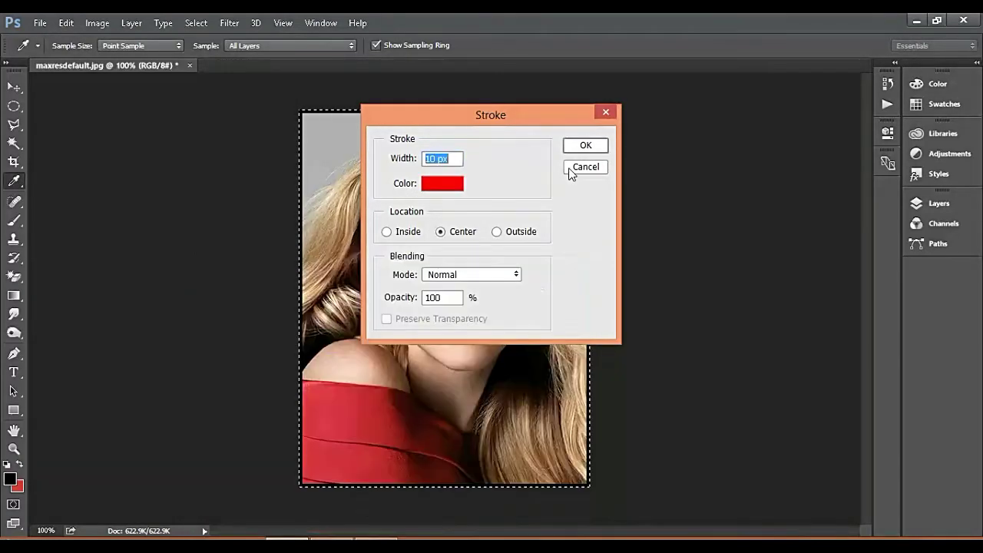
{"action": "left_click", "coordinate": [585, 146]}
{"action": "key", "text": "z"}
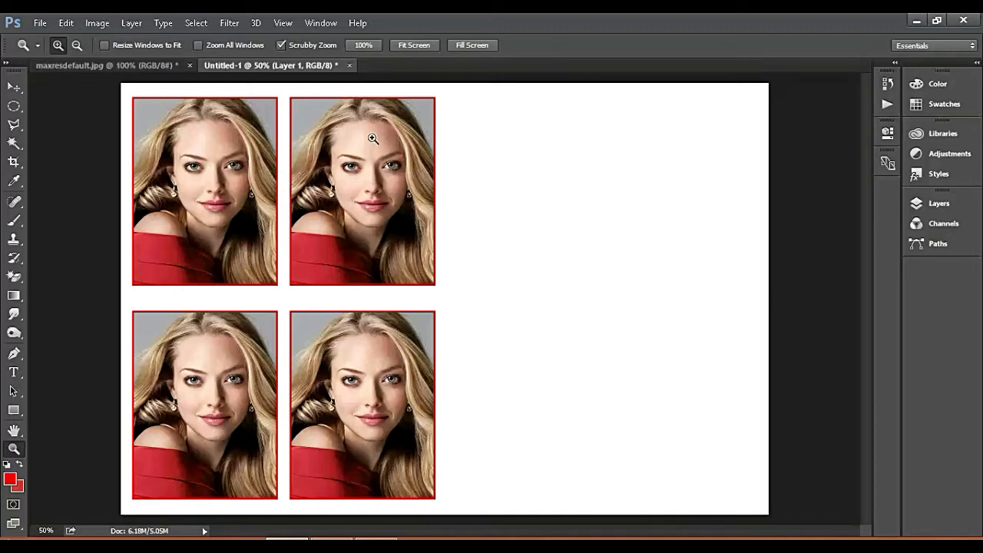
Cancel closing the photo sheet and bring up Print Settings for the eight-photo sheet.
{"action": "left_click", "coordinate": [348, 65]}
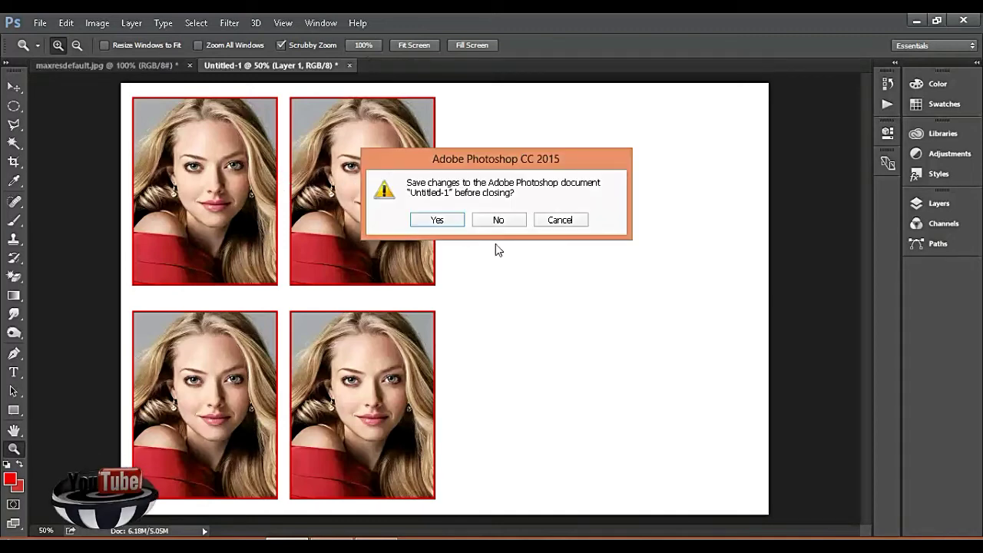
{"action": "left_click", "coordinate": [498, 220]}
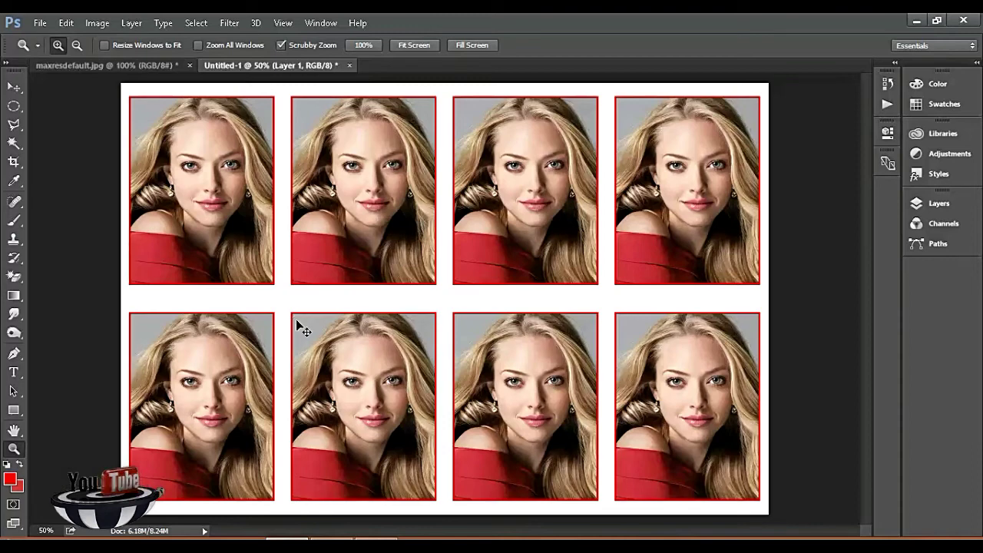
{"action": "key", "text": "ctrl+p"}
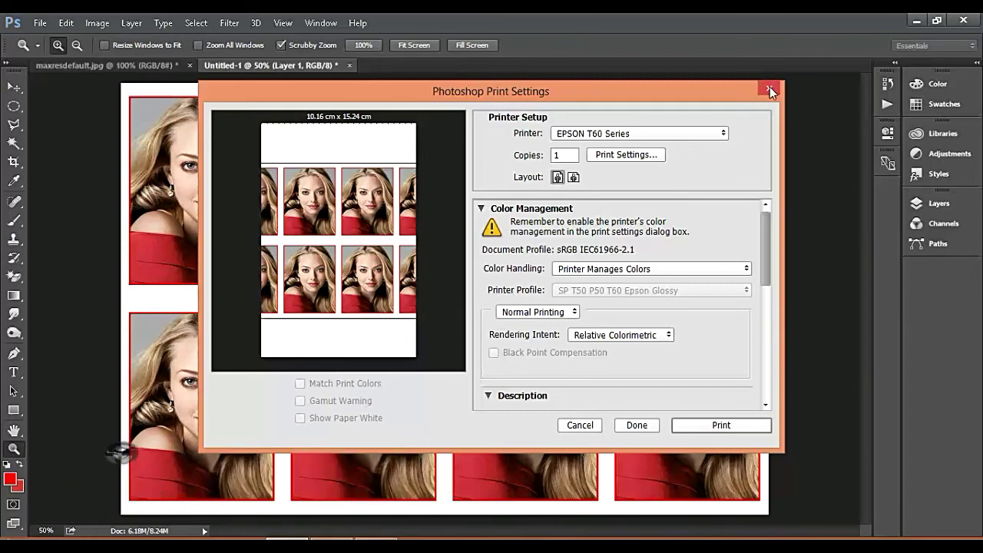
Review the EPSON printer properties, then close both print dialogs without printing.
{"action": "left_click", "coordinate": [613, 156]}
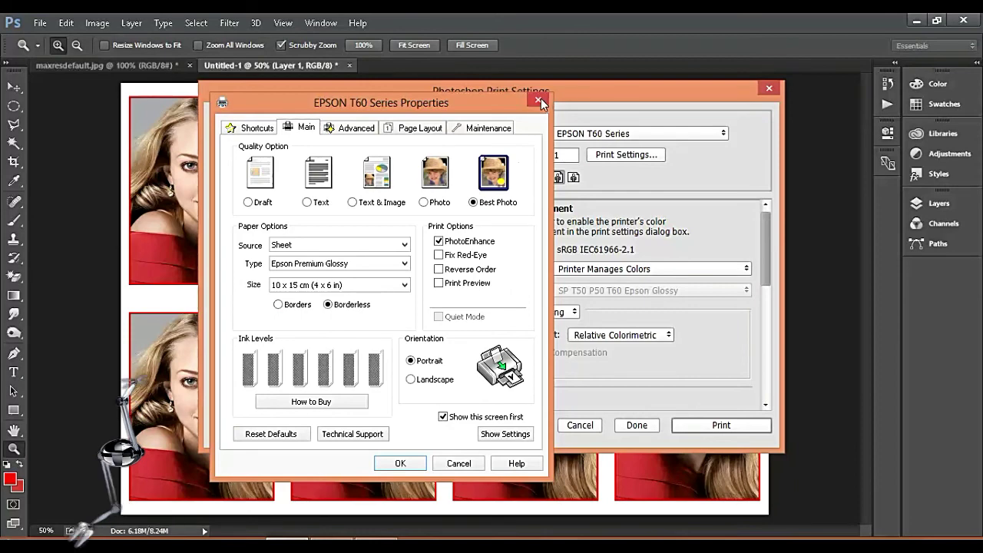
{"action": "left_click", "coordinate": [542, 102]}
{"action": "left_click", "coordinate": [771, 87]}
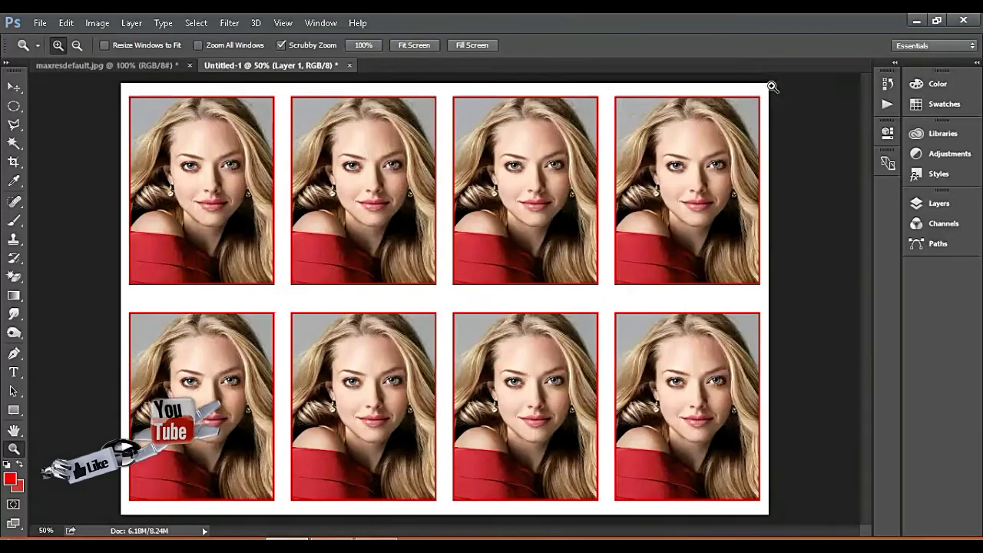